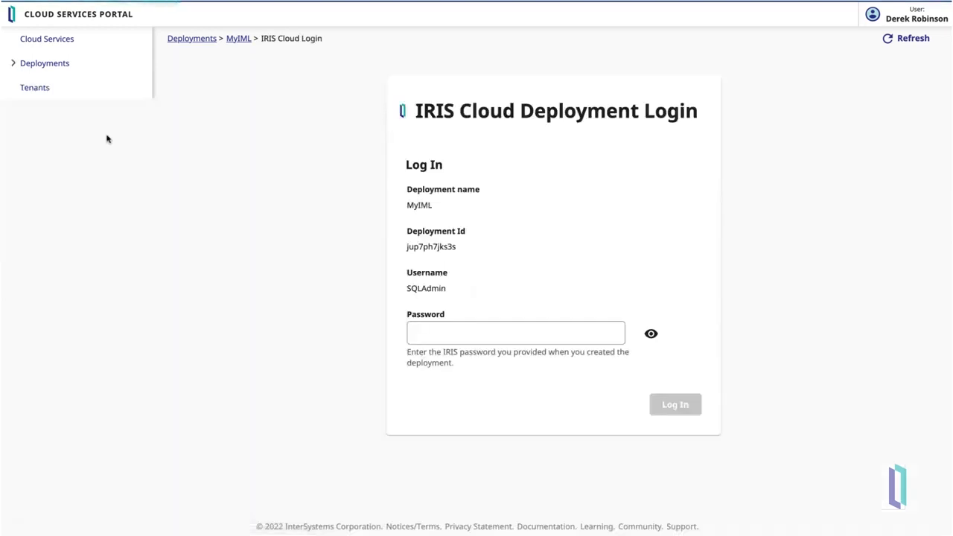
- Log in to the MyIML deployment as SQLAdmin by entering the deployment password
{"action": "left_click", "coordinate": [458, 341]}
{"action": "key", "text": "ctrl+v"}
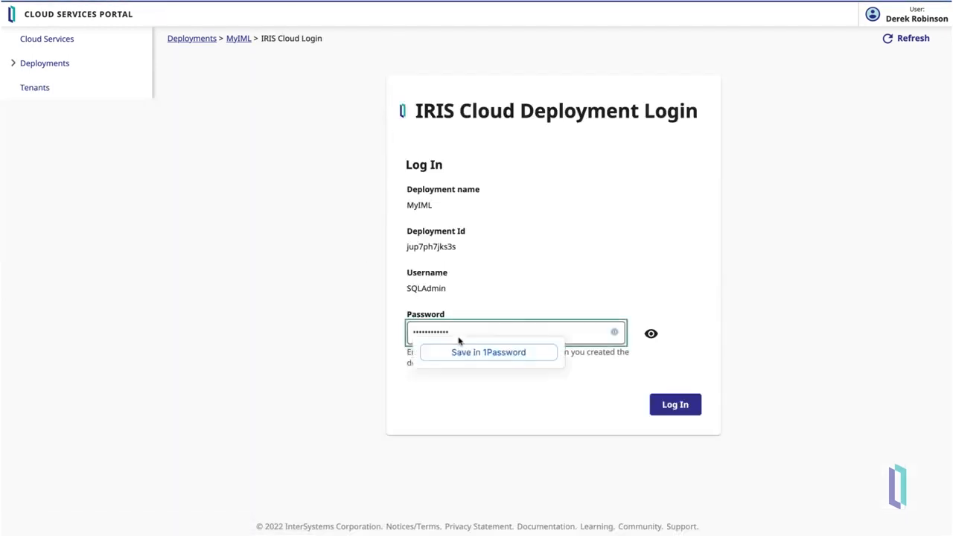
{"action": "left_click", "coordinate": [676, 406]}
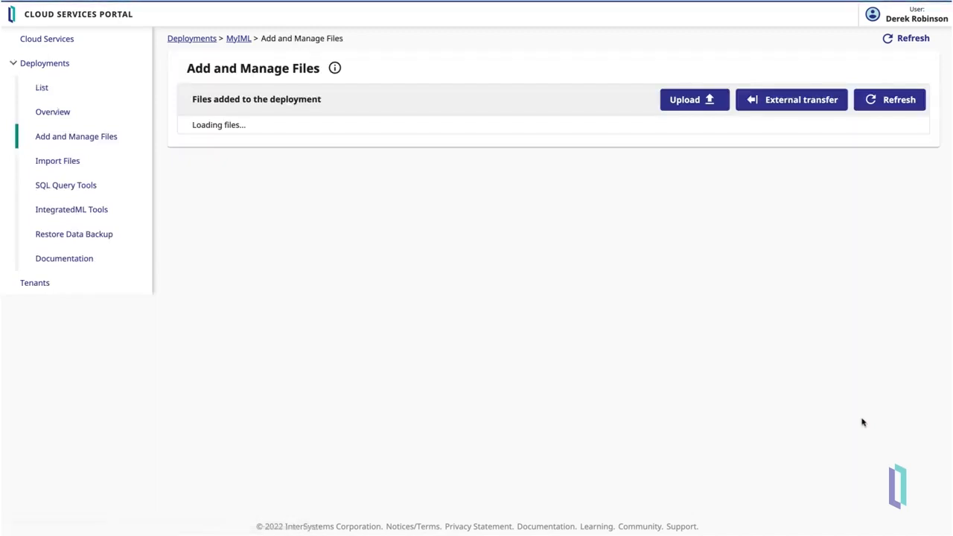
- Transfer yellow_tripdata.sql, yellow_tripdata_15k-train.csv and yellow_tripdata_15k-validate.csv into the deployment from the intersystems-cloud-test-us-east-1-samples external storage bucket
{"action": "left_click", "coordinate": [825, 108]}
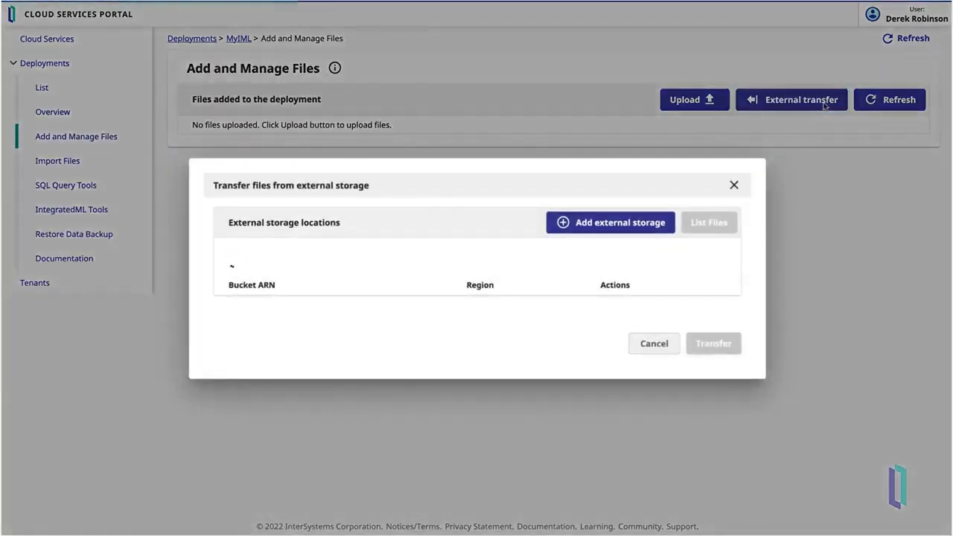
{"action": "left_click", "coordinate": [421, 279]}
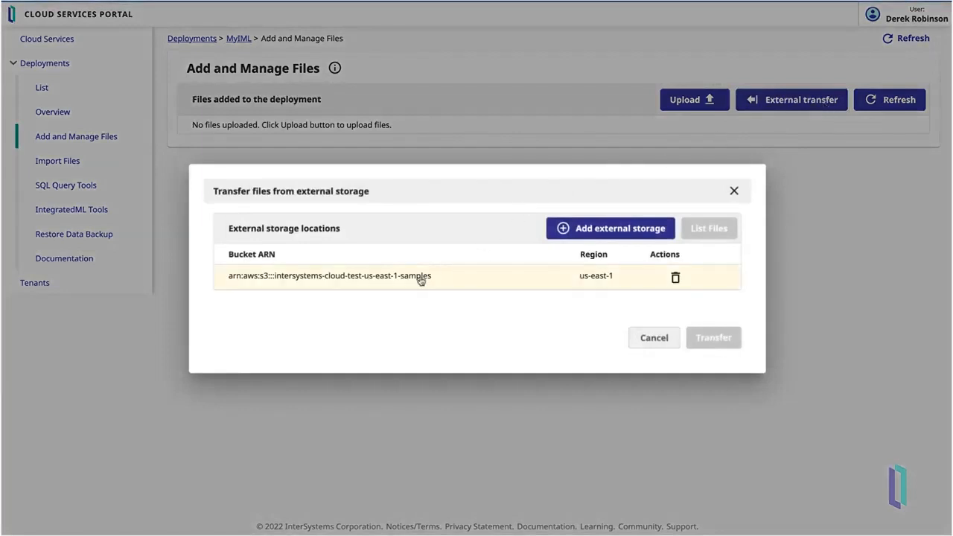
{"action": "left_click", "coordinate": [708, 228]}
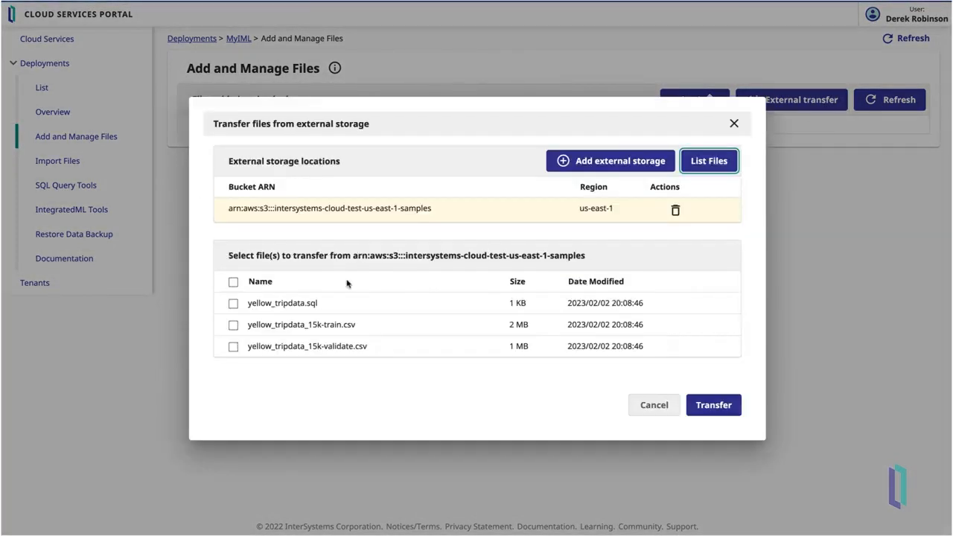
{"action": "left_click", "coordinate": [713, 404]}
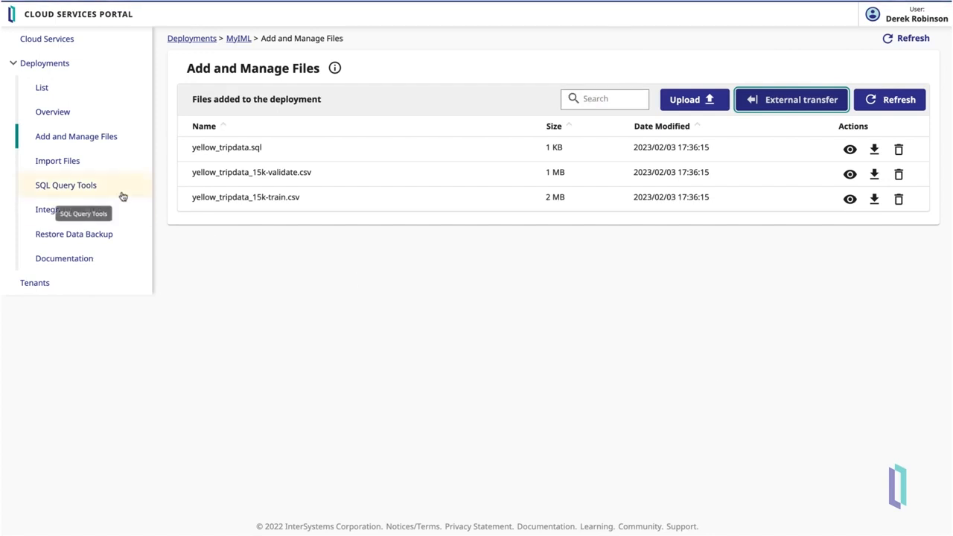
- Import and run yellow_tripdata.sql as DDL or DML statements with InterSystems IRIS as the source platform
{"action": "left_click", "coordinate": [70, 165]}
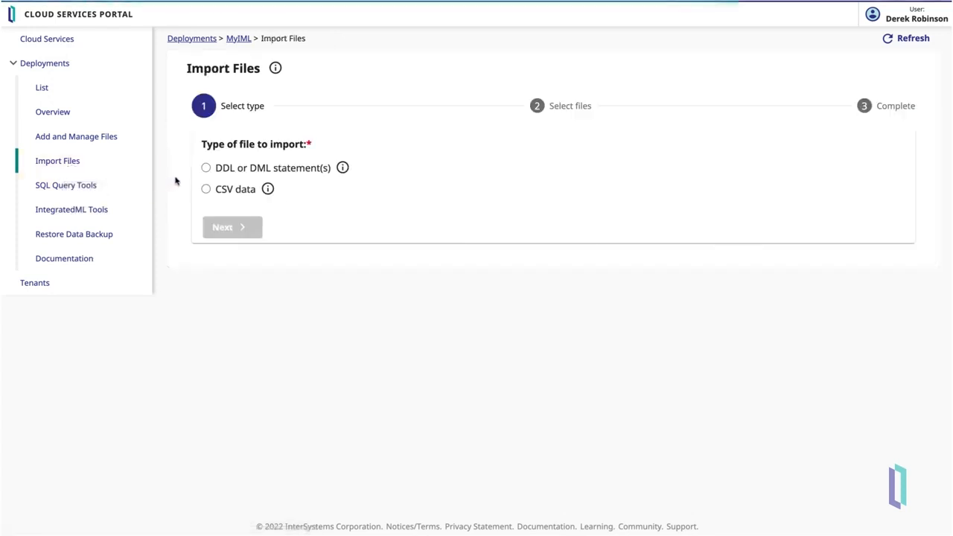
{"action": "left_click", "coordinate": [206, 168]}
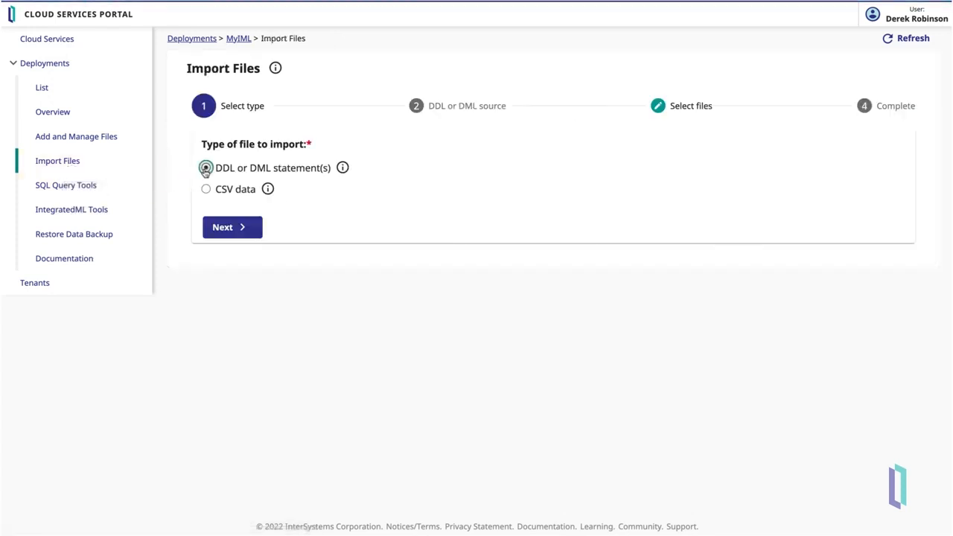
{"action": "left_click", "coordinate": [245, 230]}
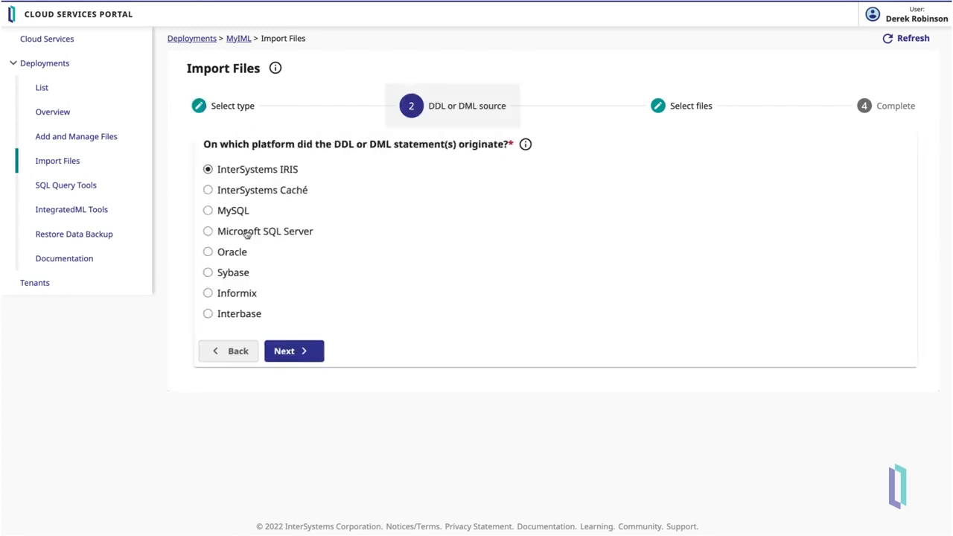
{"action": "left_click", "coordinate": [295, 354]}
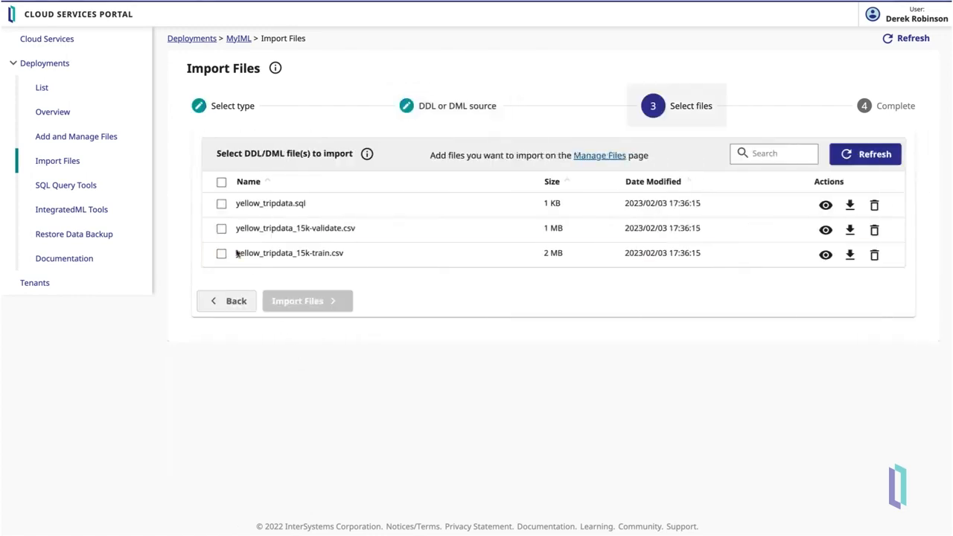
{"action": "left_click", "coordinate": [221, 203]}
{"action": "left_click", "coordinate": [295, 300]}
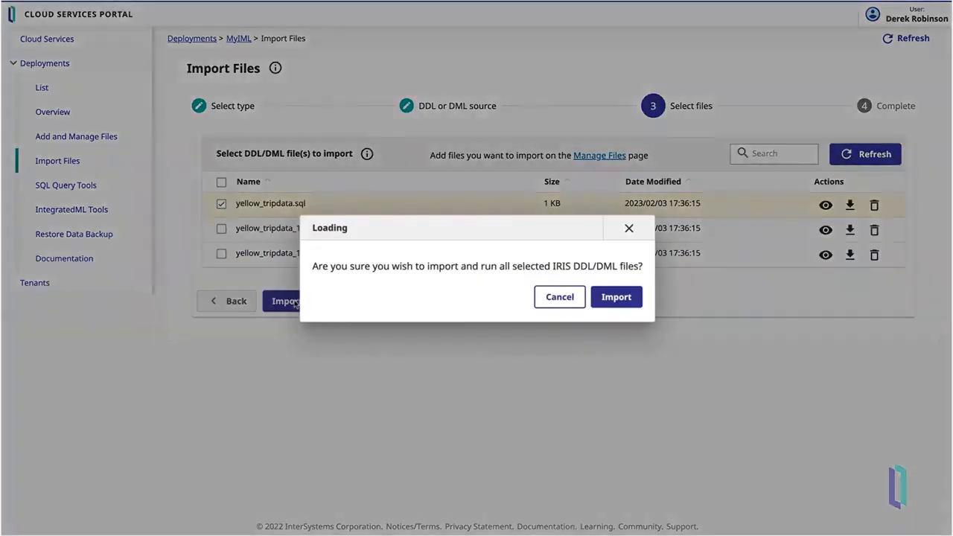
{"action": "left_click", "coordinate": [625, 300]}
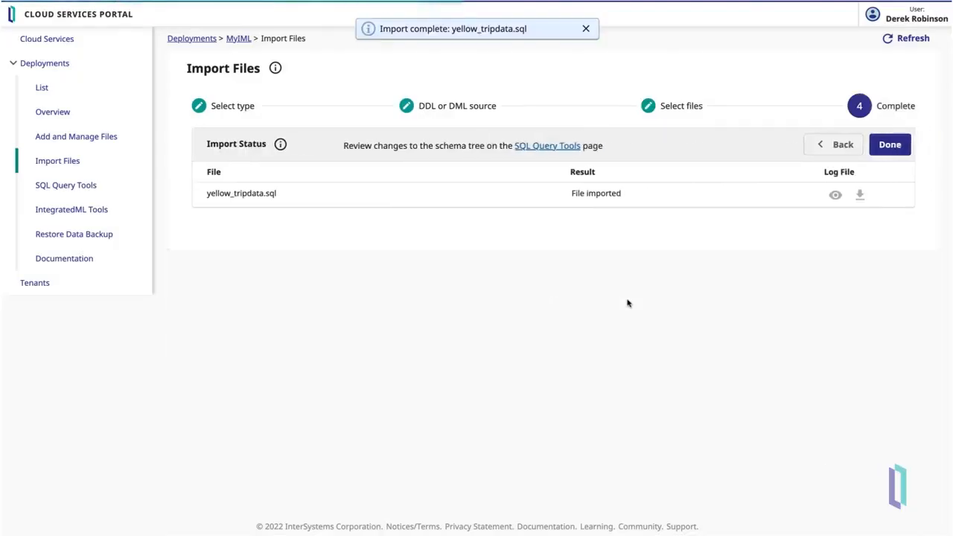
{"action": "left_click", "coordinate": [895, 147]}
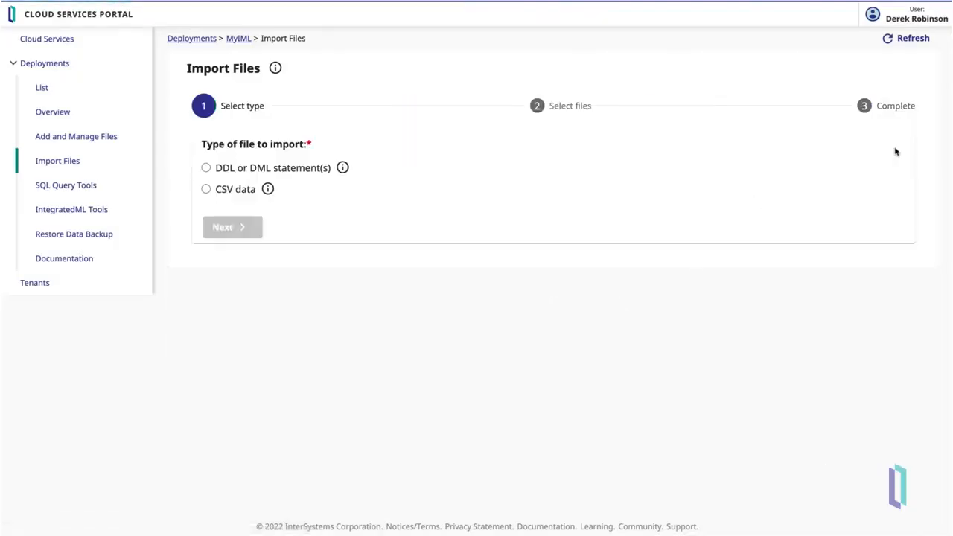
- Import the CSV data file yellow_tripdata_15k-train.csv into the table SQLUser.yellow_tripdata_train, marking that the file has a header row
{"action": "left_click", "coordinate": [206, 189]}
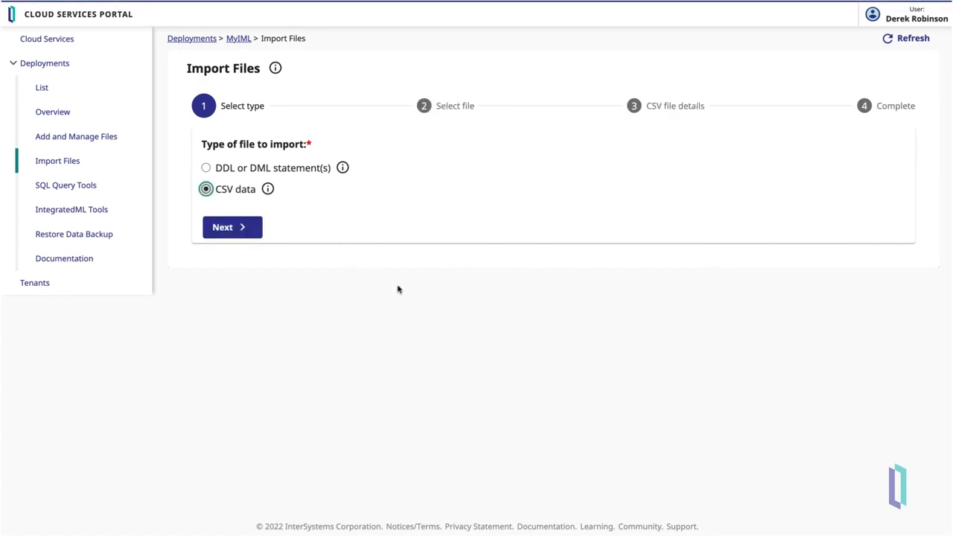
{"action": "left_click", "coordinate": [247, 233]}
{"action": "left_click", "coordinate": [221, 253]}
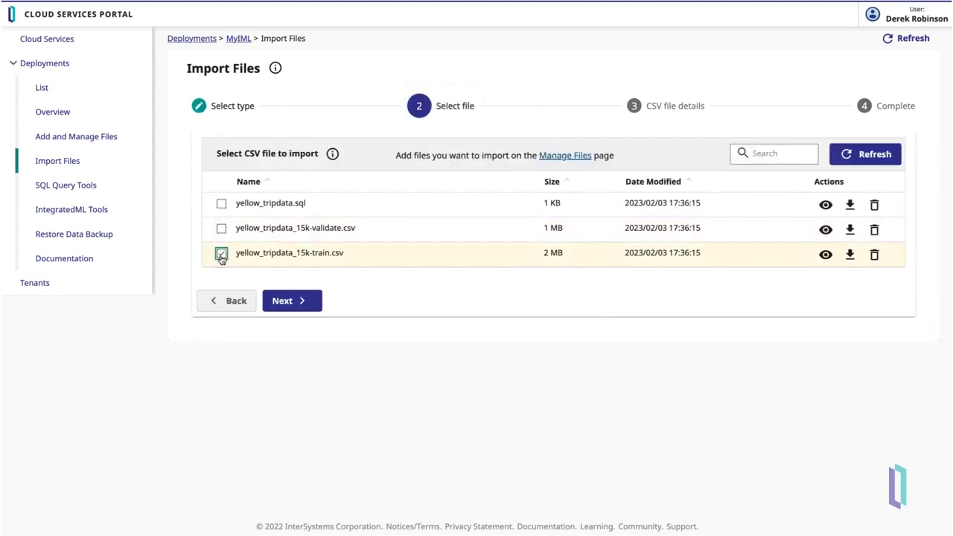
{"action": "left_click", "coordinate": [301, 303]}
{"action": "left_click", "coordinate": [478, 177]}
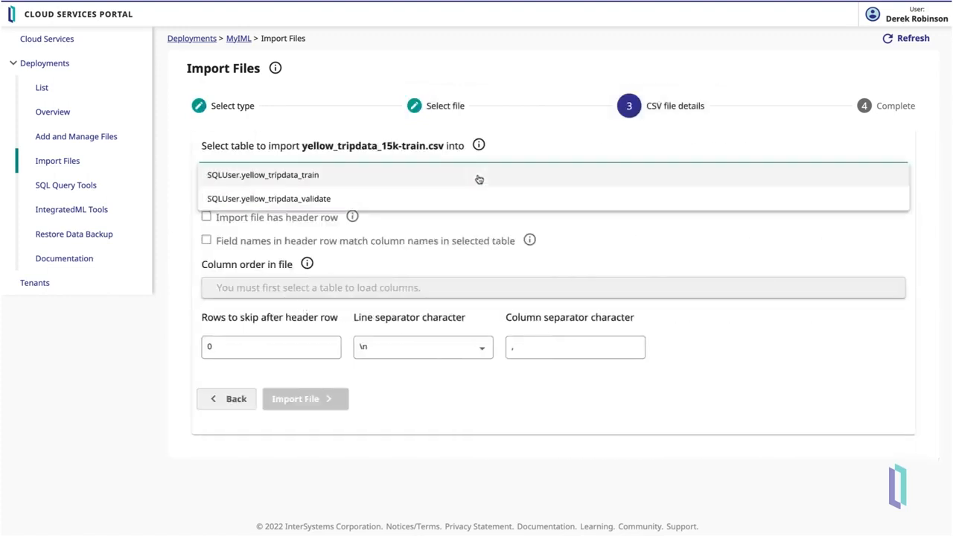
{"action": "left_click", "coordinate": [292, 178]}
{"action": "left_click", "coordinate": [206, 216]}
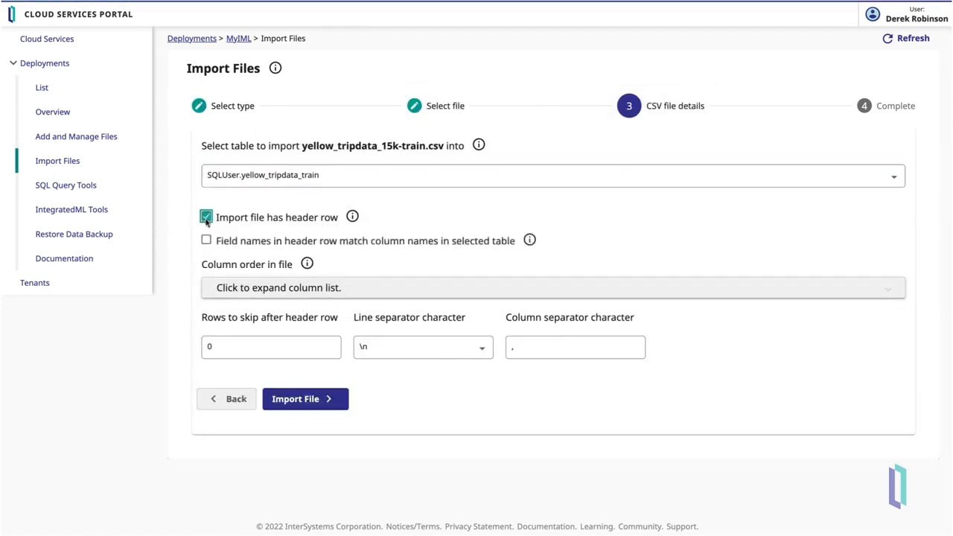
{"action": "left_click", "coordinate": [325, 400]}
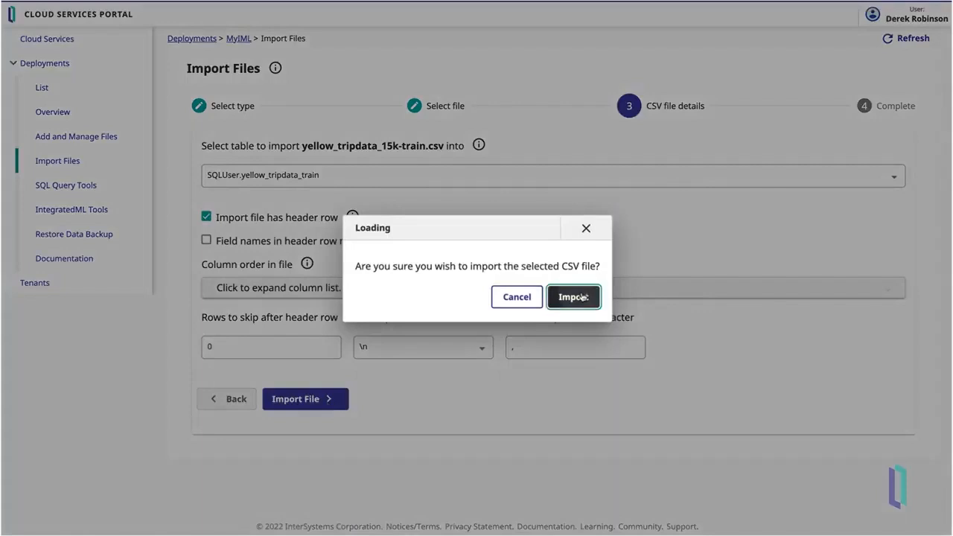
{"action": "left_click", "coordinate": [581, 296]}
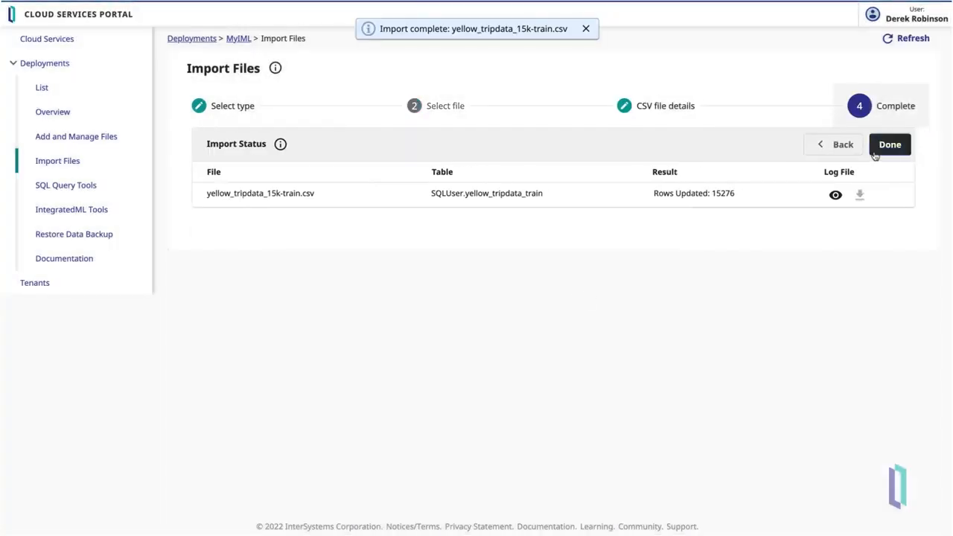
{"action": "left_click", "coordinate": [877, 151]}
- Import the CSV data file yellow_tripdata_15k-validate.csv into the table SQLUser.yellow_tripdata_validate, marking that the file has a header row
{"action": "left_click", "coordinate": [227, 189]}
{"action": "left_click", "coordinate": [233, 226]}
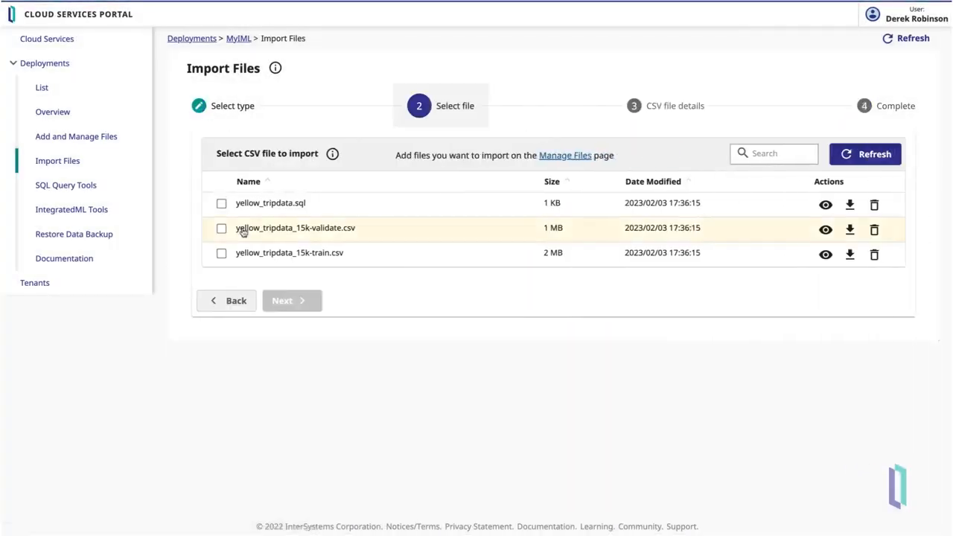
{"action": "left_click", "coordinate": [221, 228]}
{"action": "left_click", "coordinate": [287, 300]}
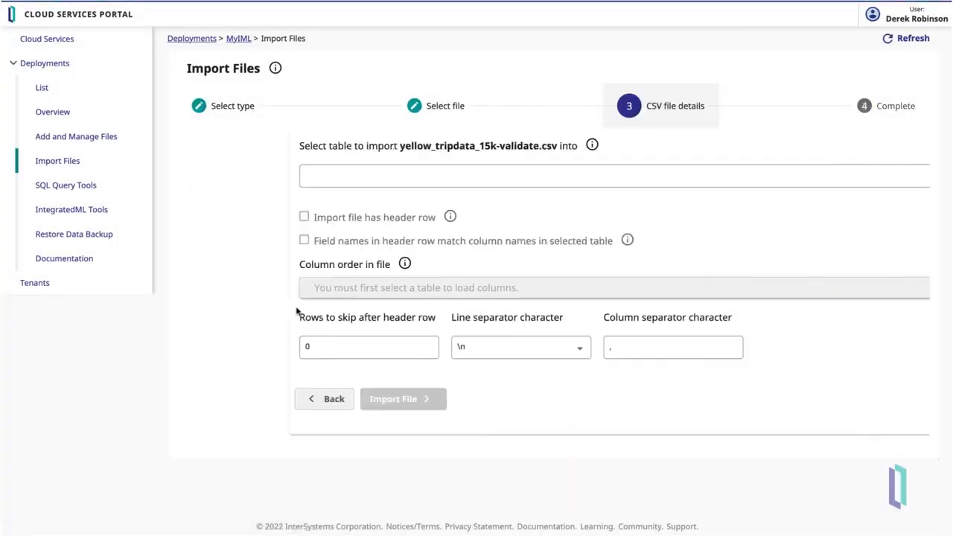
{"action": "left_click", "coordinate": [362, 179]}
{"action": "left_click", "coordinate": [319, 199]}
{"action": "left_click", "coordinate": [206, 216]}
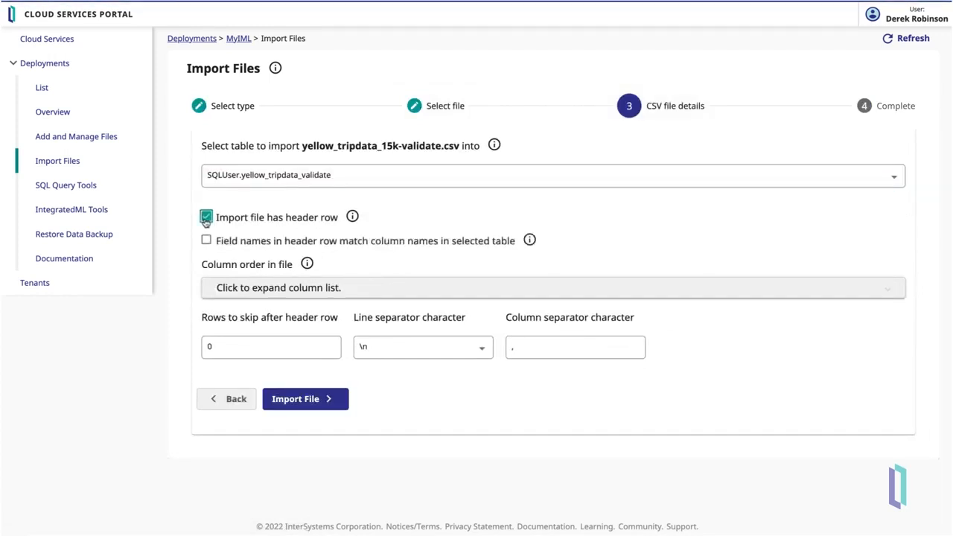
{"action": "left_click", "coordinate": [327, 400]}
{"action": "left_click", "coordinate": [572, 297]}
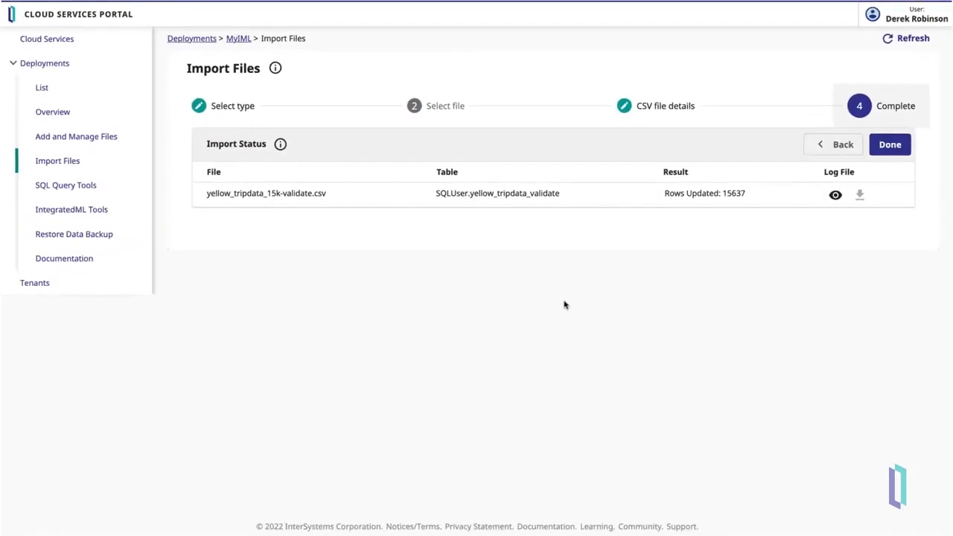
{"action": "left_click", "coordinate": [890, 148]}
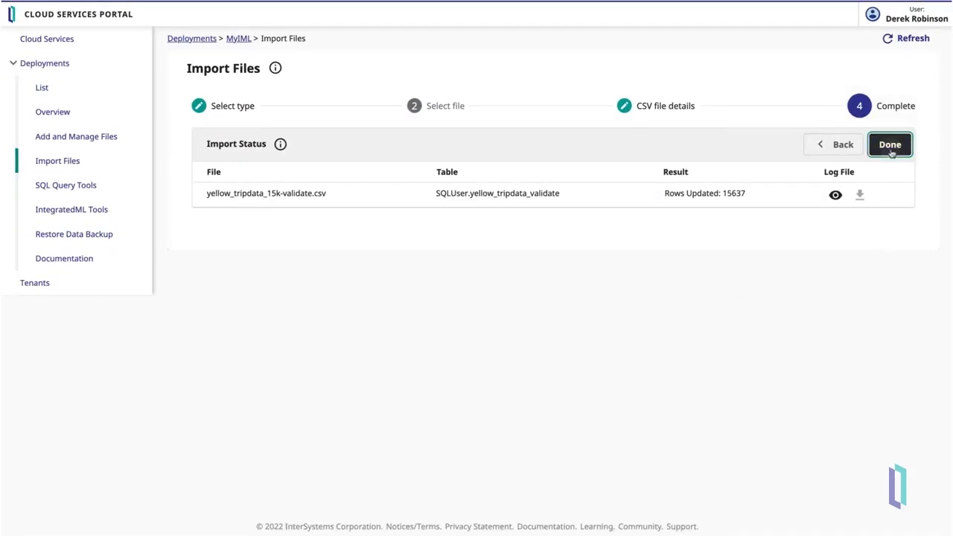
- Create an IntegratedML model named TipPrediction that predicts tip_amount from the table SQLUser.yellow_tripdata_train
{"action": "left_click", "coordinate": [81, 209]}
{"action": "left_click", "coordinate": [269, 108]}
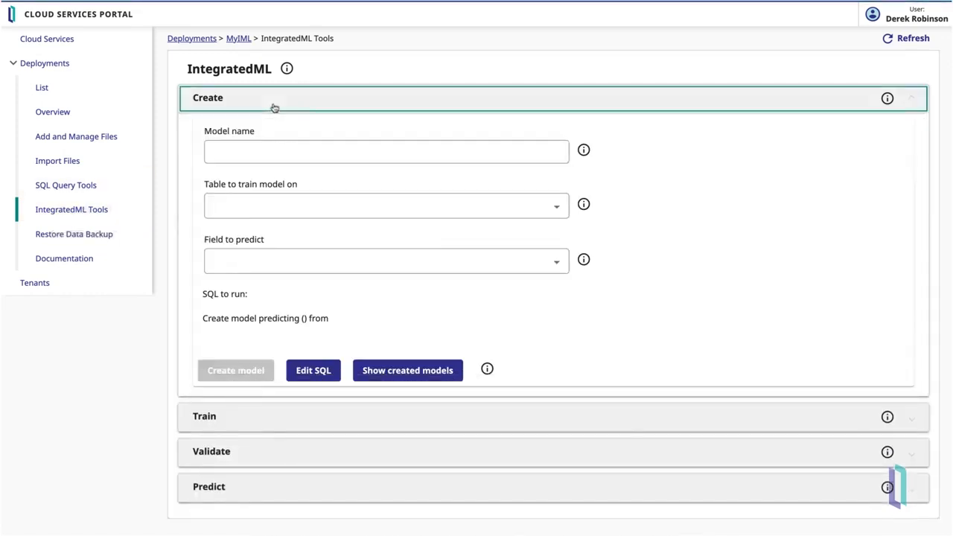
{"action": "left_click", "coordinate": [386, 154]}
{"action": "type", "text": "TipPrediction"}
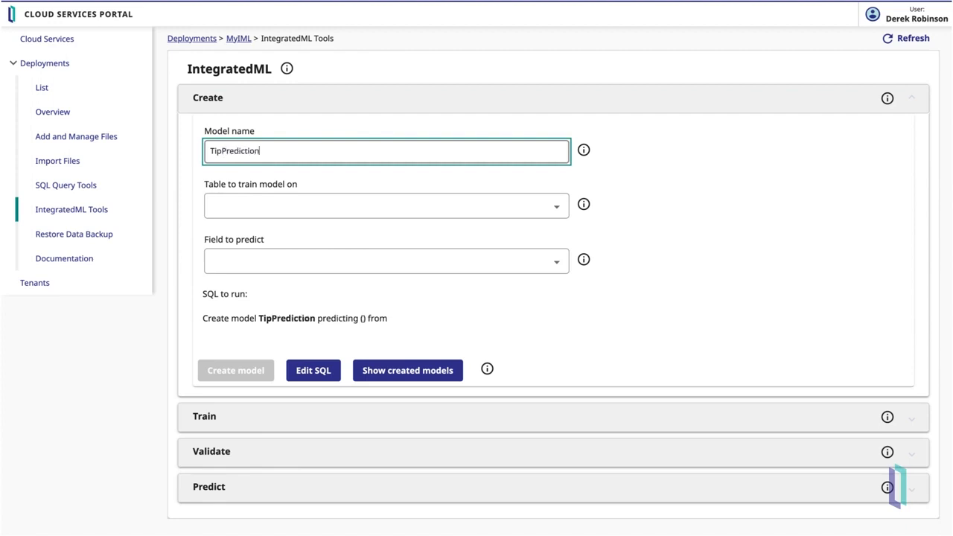
{"action": "left_click", "coordinate": [433, 206]}
{"action": "left_click", "coordinate": [347, 209]}
{"action": "left_click", "coordinate": [364, 268]}
{"action": "scroll", "coordinate": [330, 323], "scroll_direction": "down", "scroll_amount": 5}
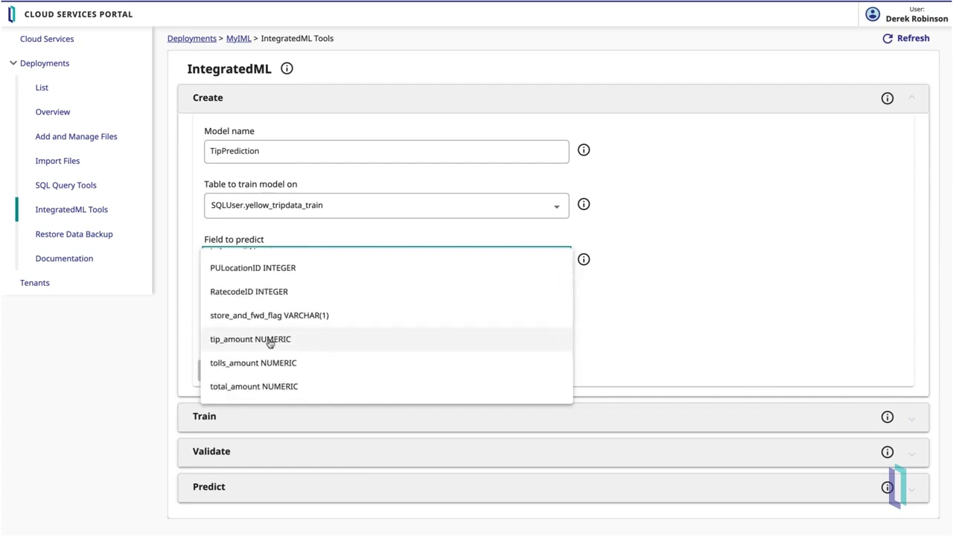
{"action": "left_click", "coordinate": [300, 342]}
{"action": "left_click", "coordinate": [234, 371]}
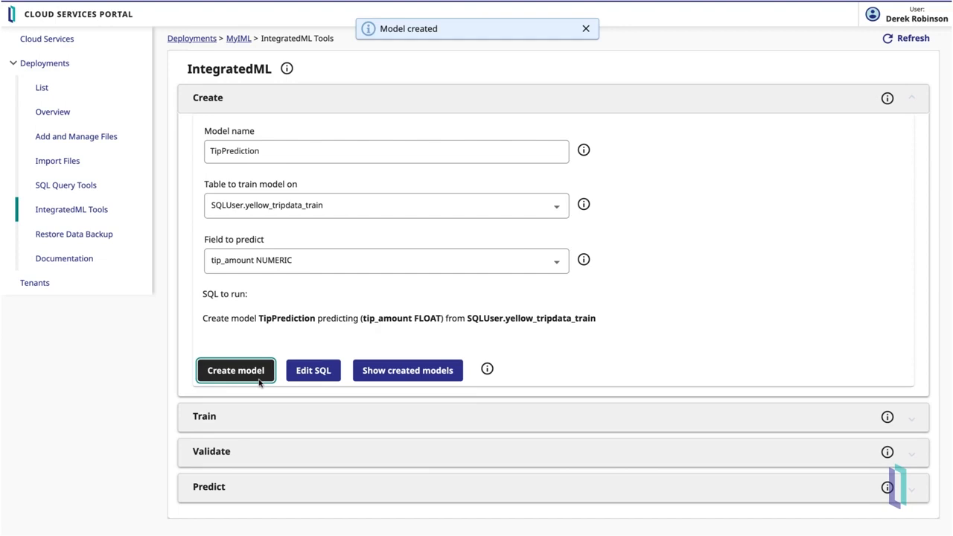
- Train the TipPrediction model under the trained model name TipPrediction_V1 and dismiss the list of training runs
{"action": "left_click", "coordinate": [315, 417]}
{"action": "scroll", "coordinate": [313, 425], "scroll_direction": "down", "scroll_amount": 3}
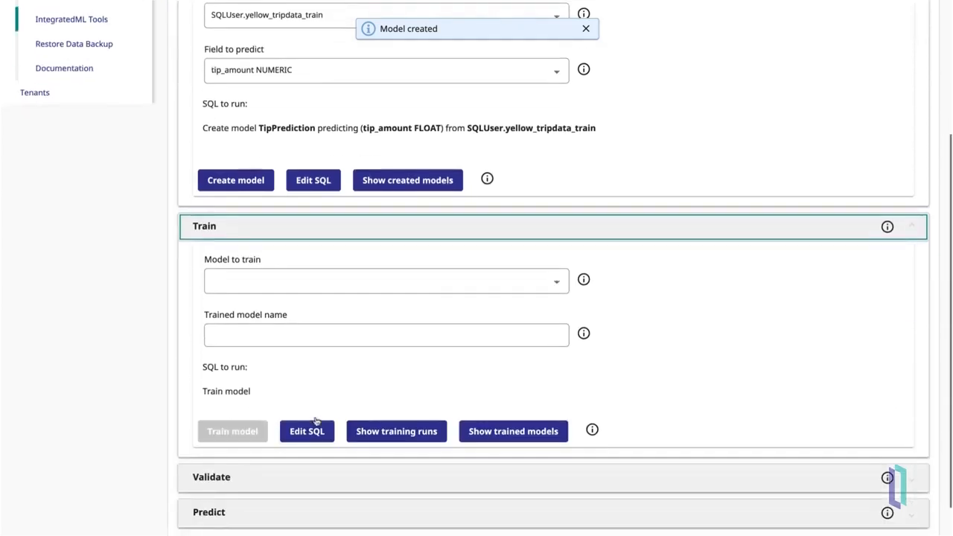
{"action": "left_click", "coordinate": [429, 242]}
{"action": "left_click", "coordinate": [347, 245]}
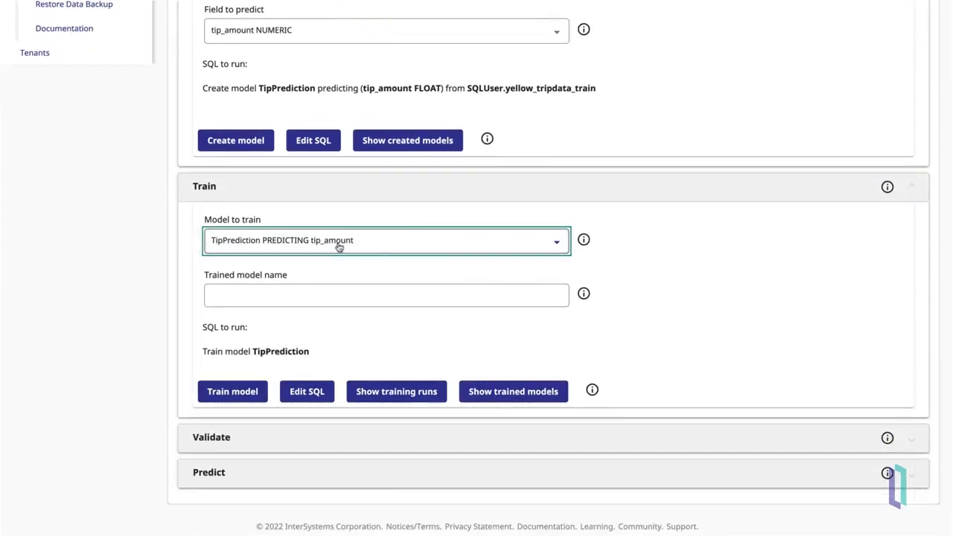
{"action": "left_click", "coordinate": [373, 297]}
{"action": "type", "text": "TipPrediction_V1"}
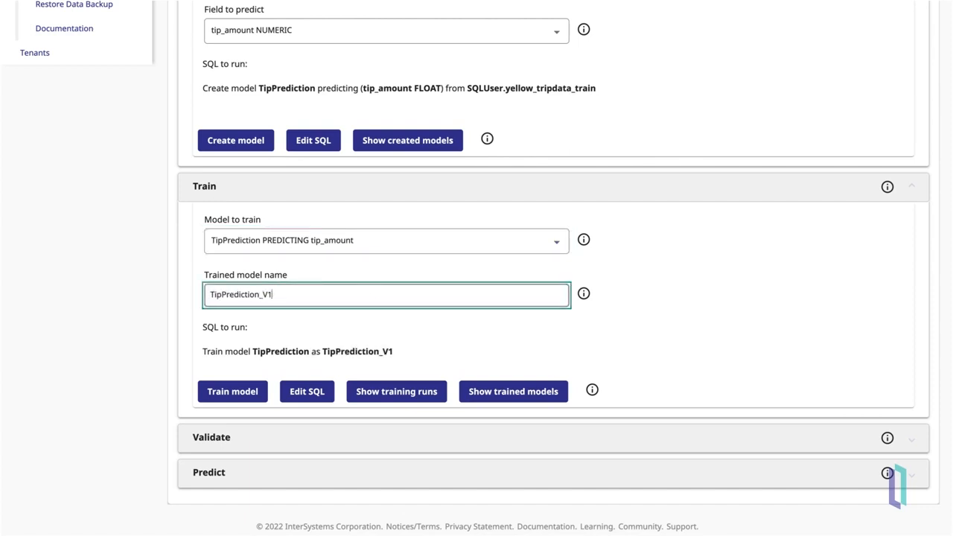
{"action": "left_click", "coordinate": [439, 339]}
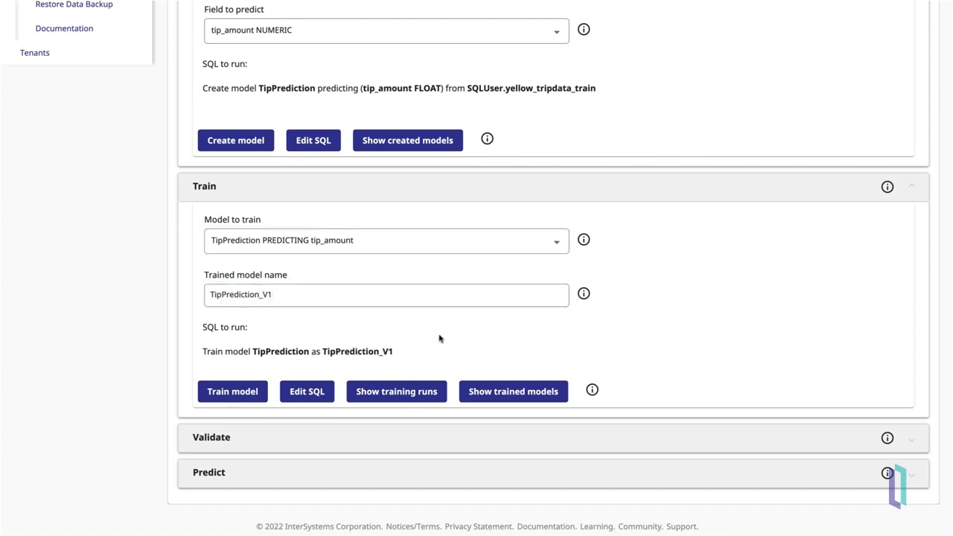
{"action": "left_click", "coordinate": [248, 395]}
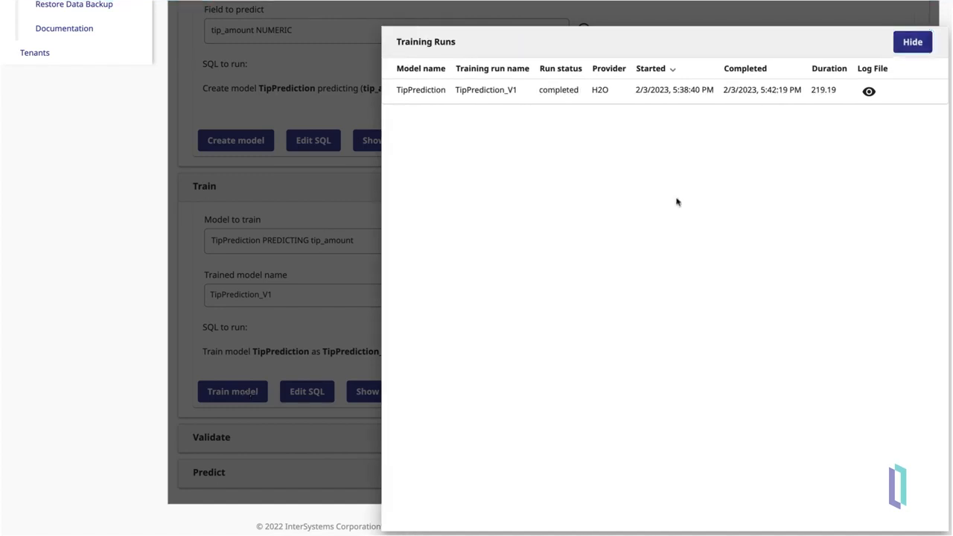
{"action": "left_click", "coordinate": [912, 47]}
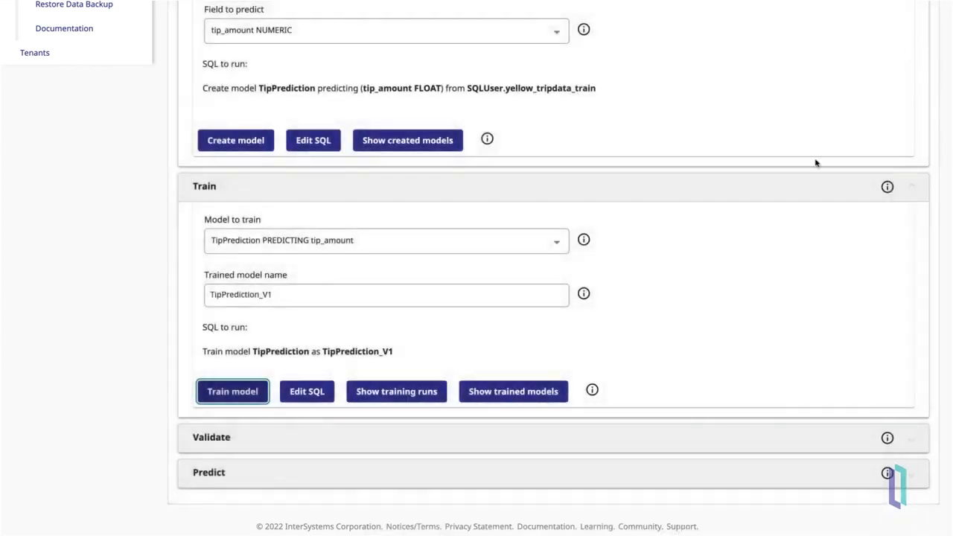
- Validate the trained model TipPrediction_V1 against SQLUser.yellow_tripdata_validate as run TipValidation_V1, and dismiss the list of validation runs
{"action": "left_click", "coordinate": [694, 442]}
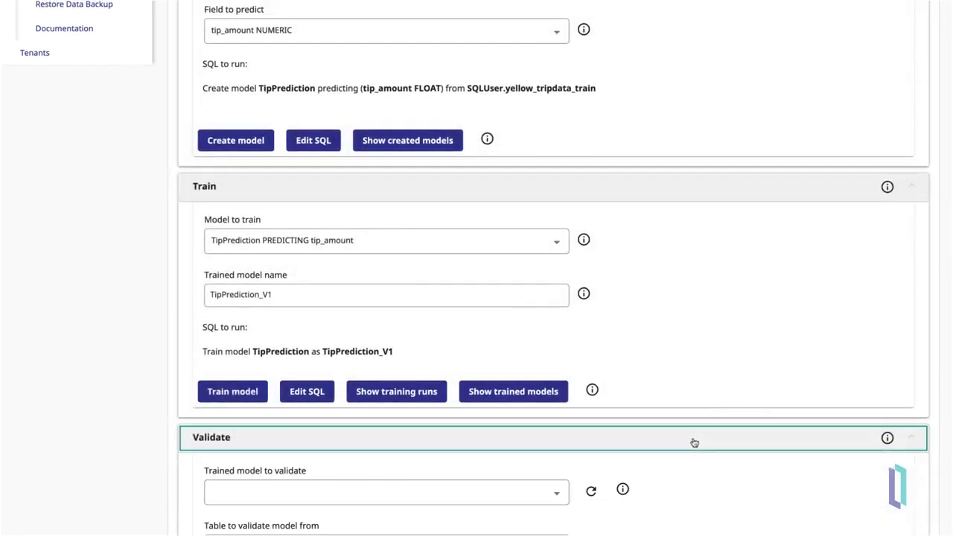
{"action": "scroll", "coordinate": [694, 442], "scroll_direction": "down", "scroll_amount": 4}
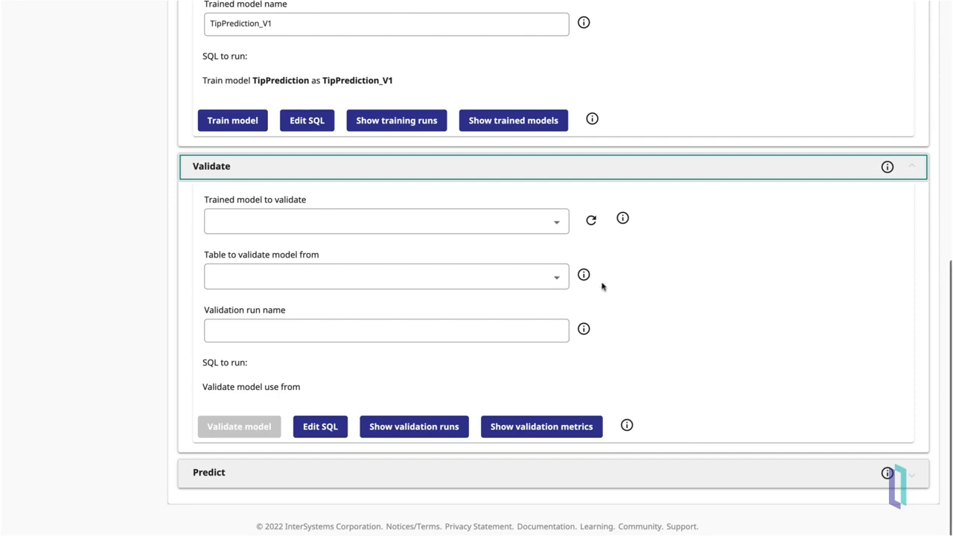
{"action": "left_click", "coordinate": [590, 221]}
{"action": "left_click", "coordinate": [548, 223]}
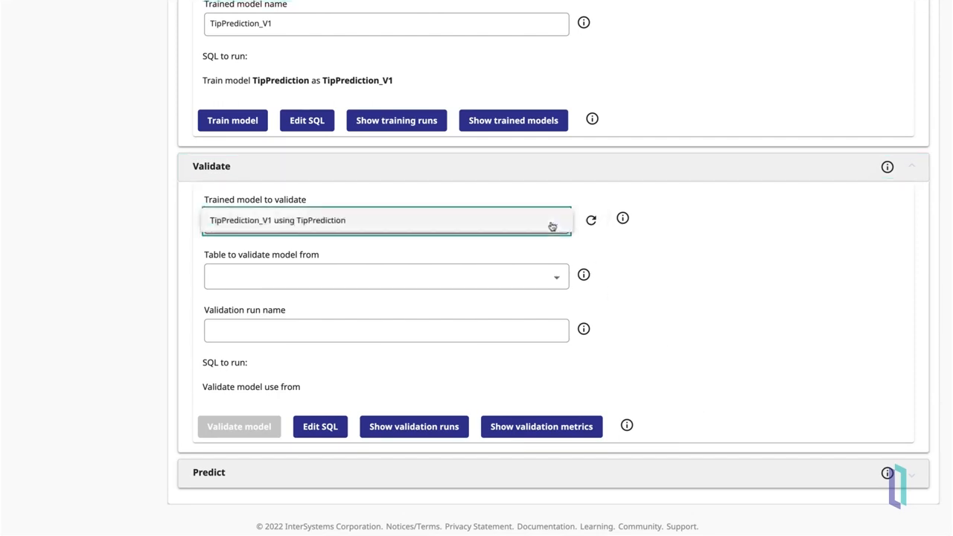
{"action": "left_click", "coordinate": [363, 222]}
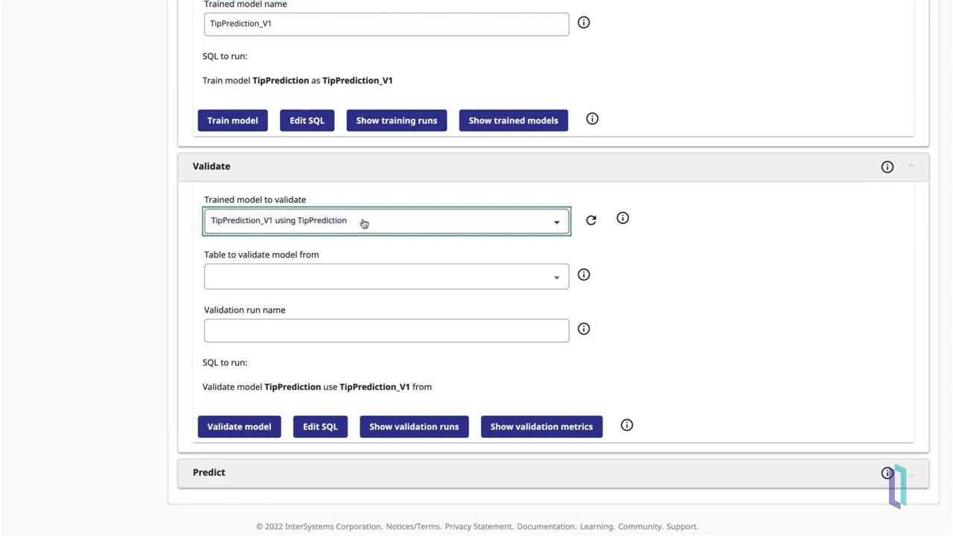
{"action": "left_click", "coordinate": [374, 278]}
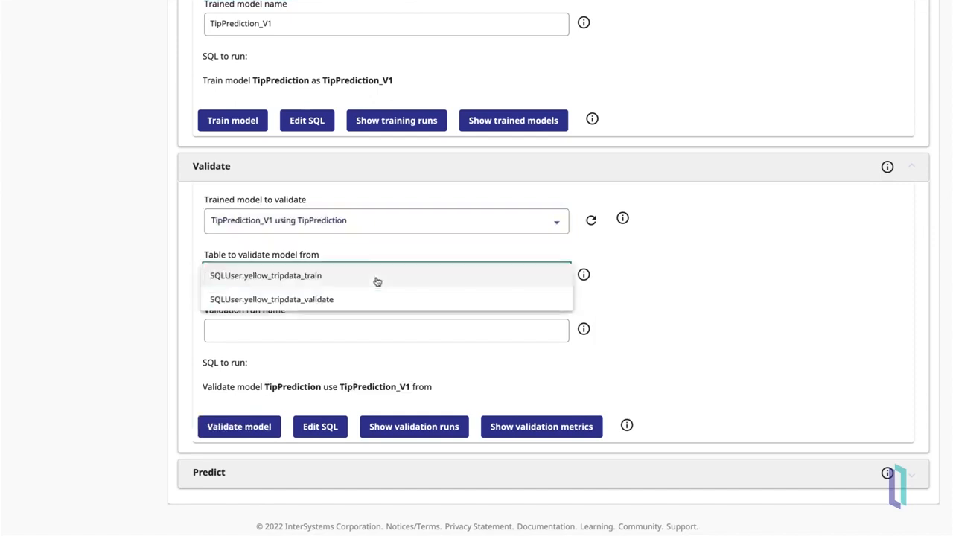
{"action": "left_click", "coordinate": [342, 300]}
{"action": "left_click", "coordinate": [336, 333]}
{"action": "type", "text": "TipValidation_V1"}
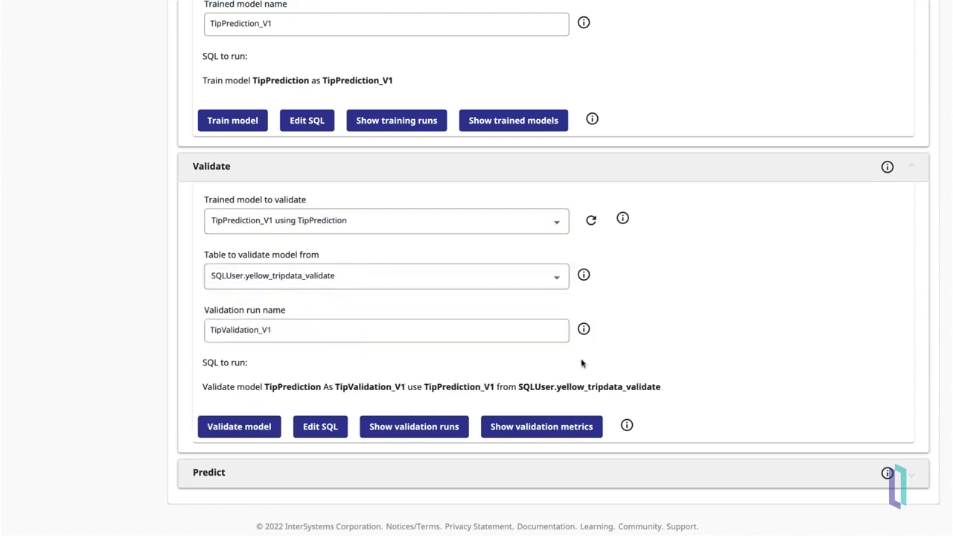
{"action": "left_click", "coordinate": [253, 431]}
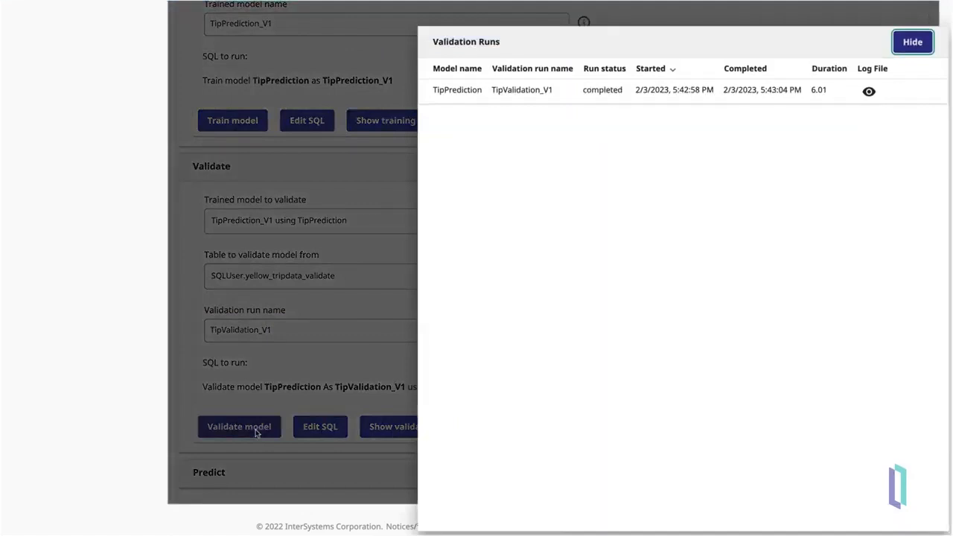
{"action": "left_click", "coordinate": [909, 43]}
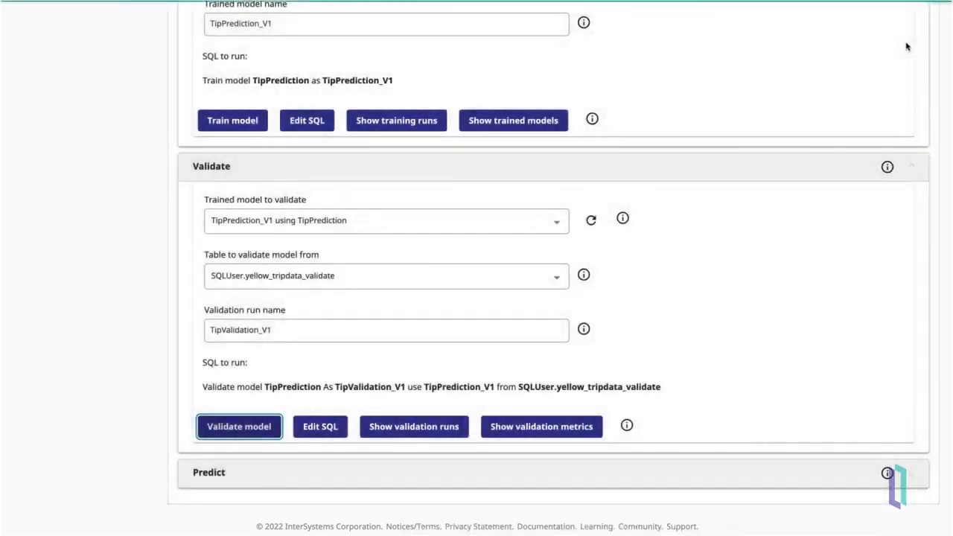
- Examine the validation metrics and the Prediction vs Actual chart of the TipValidation_V1 run, and close both
{"action": "left_click", "coordinate": [554, 430]}
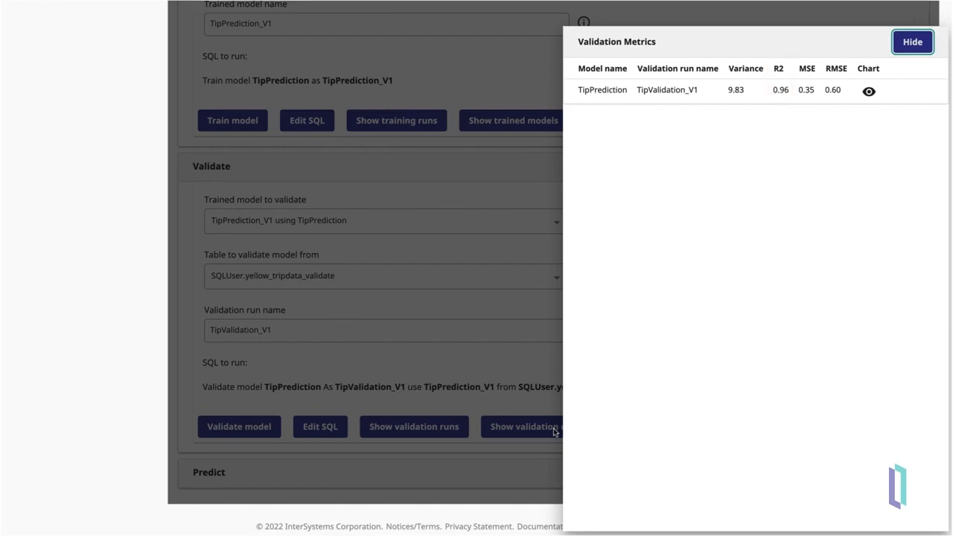
{"action": "left_click", "coordinate": [868, 93]}
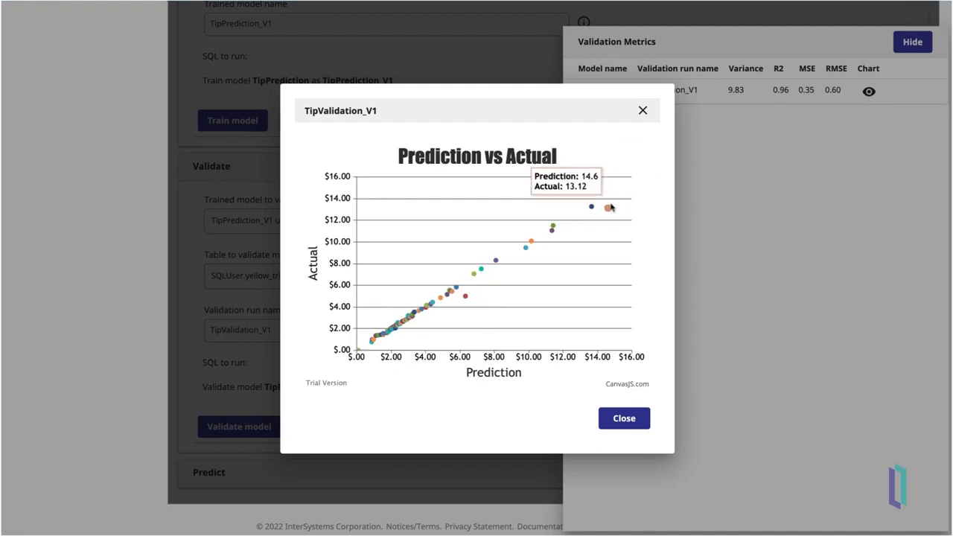
{"action": "mouse_move", "coordinate": [584, 216]}
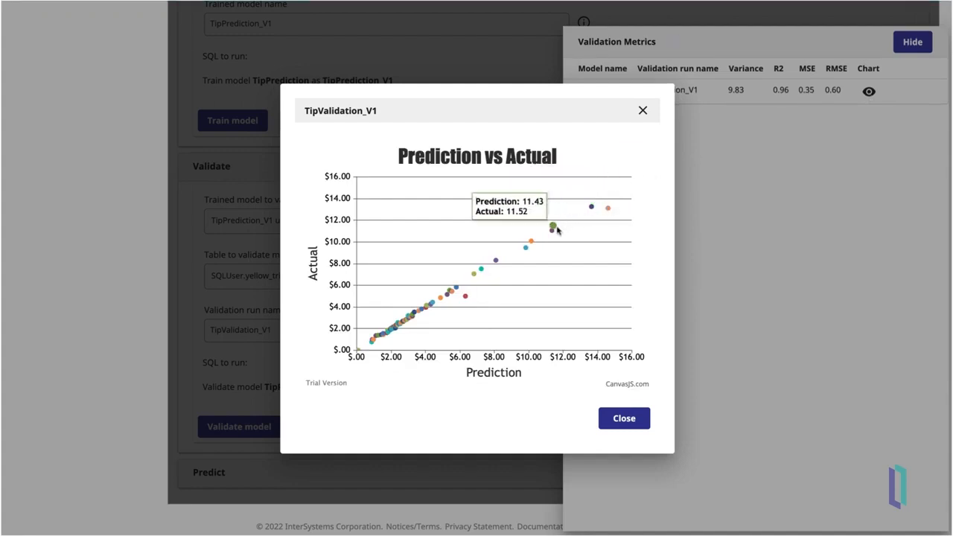
{"action": "mouse_move", "coordinate": [551, 236]}
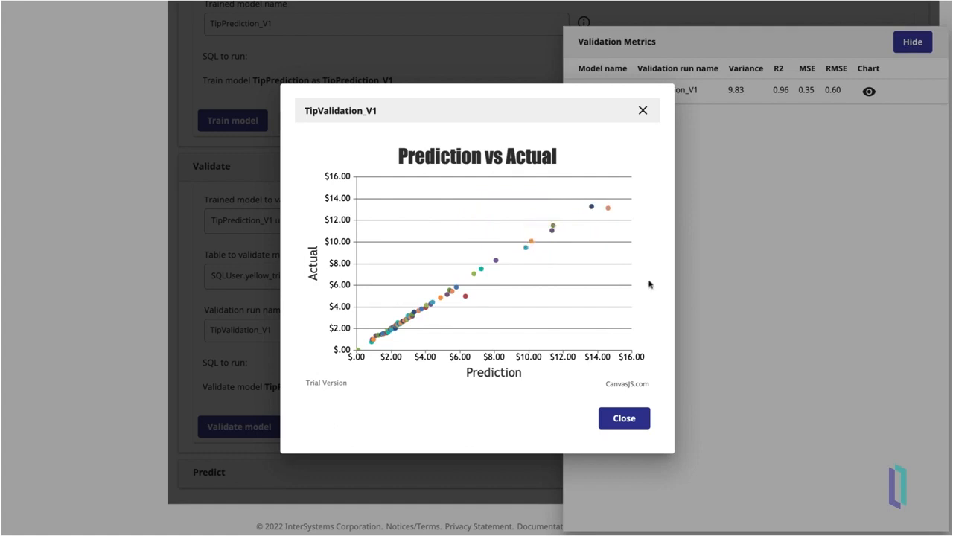
{"action": "left_click", "coordinate": [623, 419]}
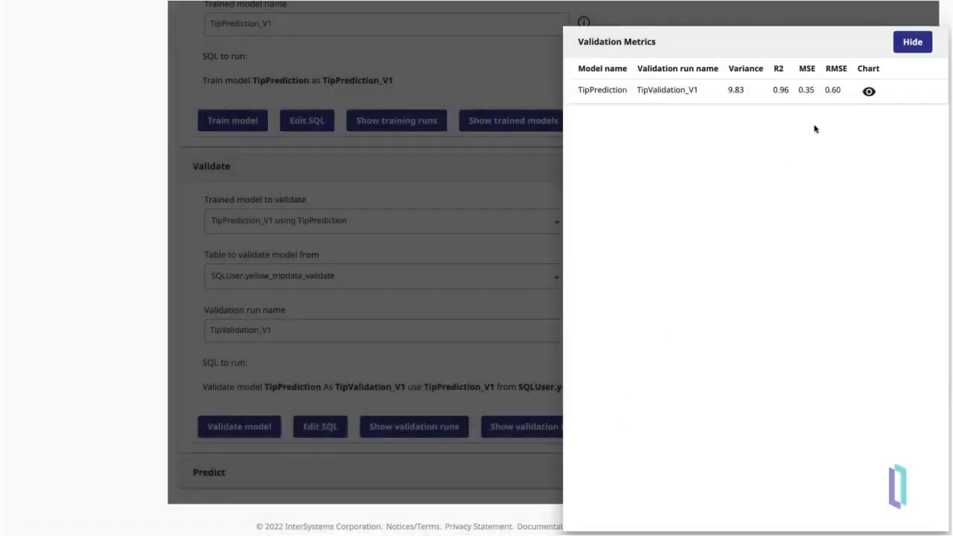
{"action": "left_click", "coordinate": [911, 45]}
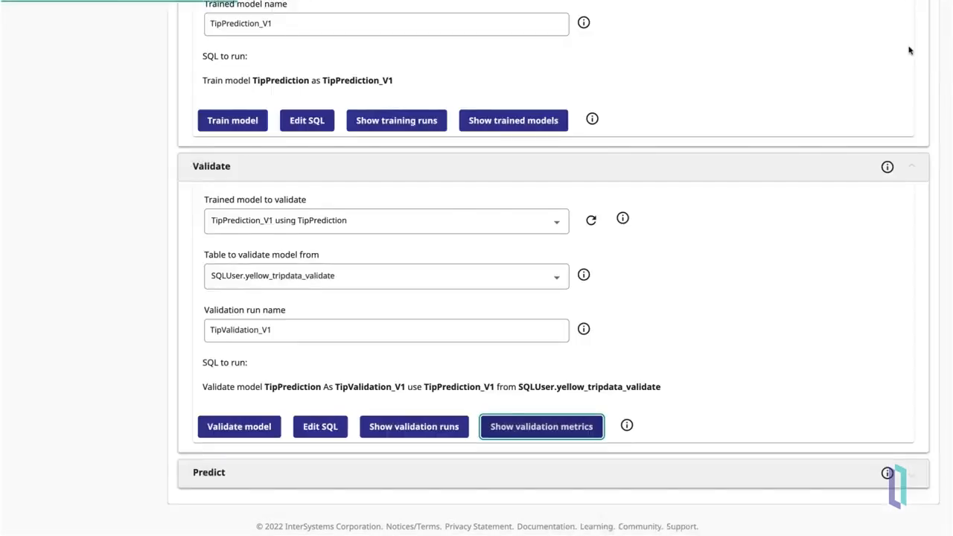
- Generate the prediction SQL using TipPrediction_V1 on the table SQLUser.yellow_tripdata_validate for the top 100 rows
{"action": "left_click", "coordinate": [734, 472]}
{"action": "scroll", "coordinate": [733, 471], "scroll_direction": "down", "scroll_amount": 2}
{"action": "scroll", "coordinate": [733, 472], "scroll_direction": "down", "scroll_amount": 3}
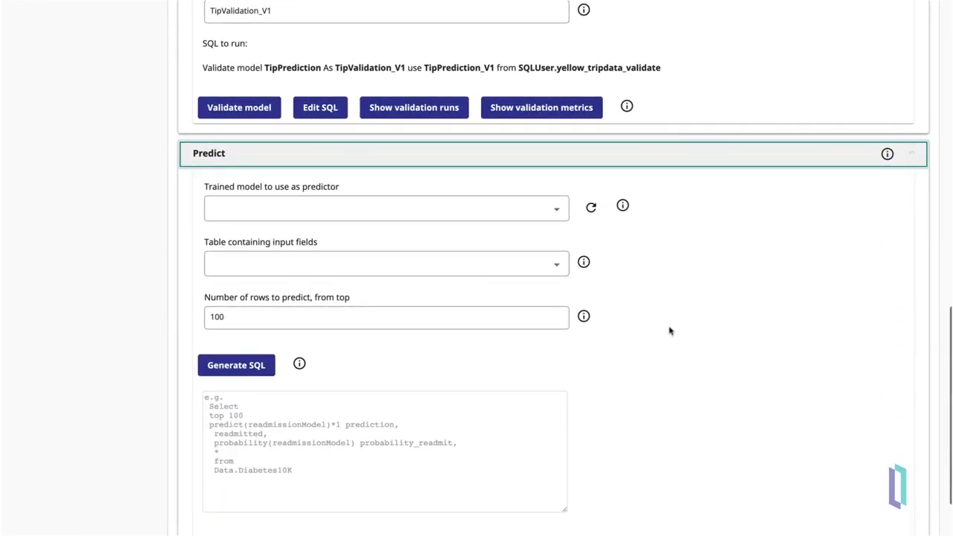
{"action": "left_click", "coordinate": [508, 209]}
{"action": "left_click", "coordinate": [369, 209]}
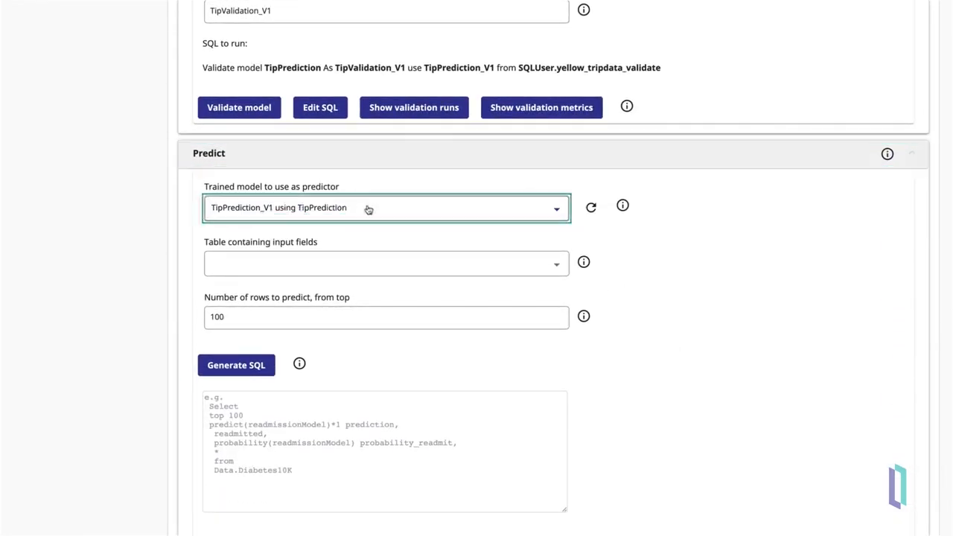
{"action": "left_click", "coordinate": [389, 265]}
{"action": "left_click", "coordinate": [362, 290]}
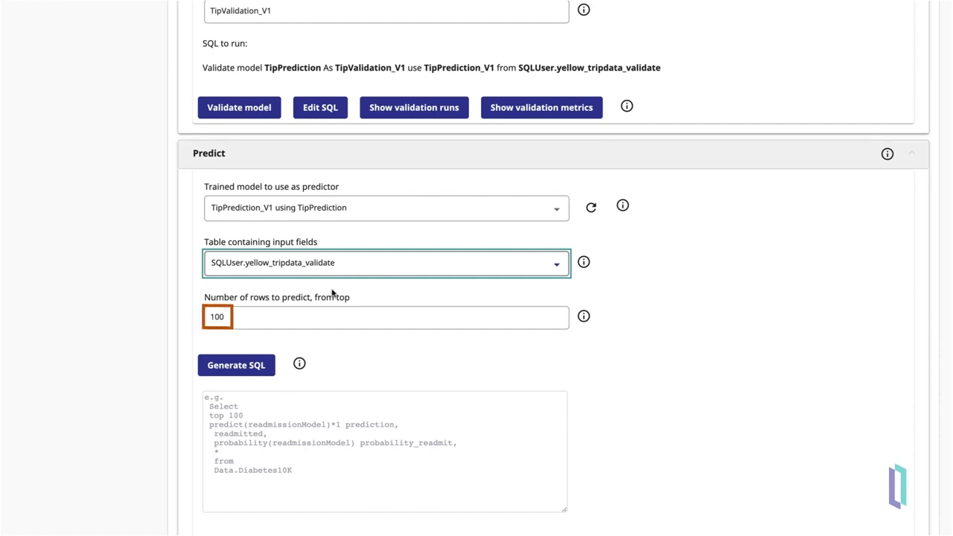
{"action": "left_click", "coordinate": [258, 368]}
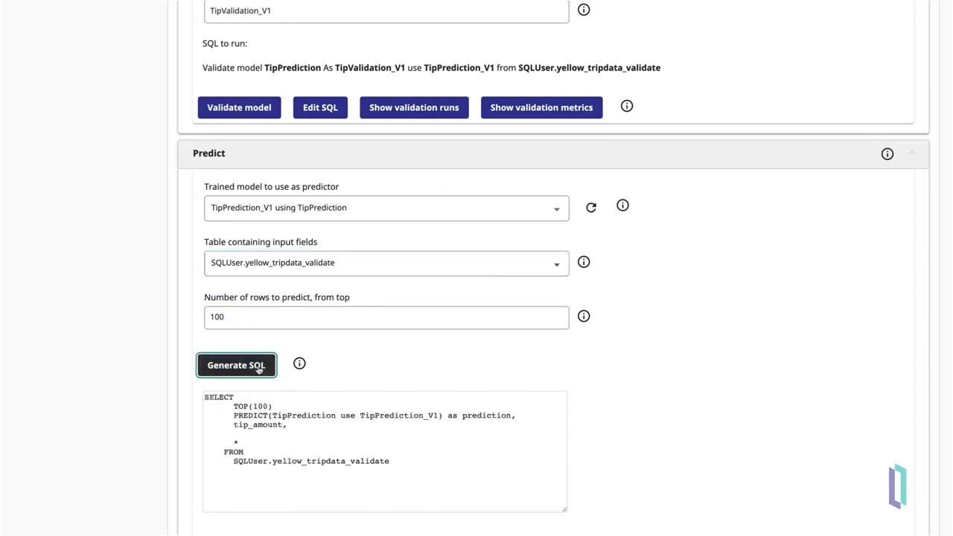
- Send the generated prediction query to SQL Query Tools and execute it there
{"action": "scroll", "coordinate": [615, 383], "scroll_direction": "down", "scroll_amount": 2}
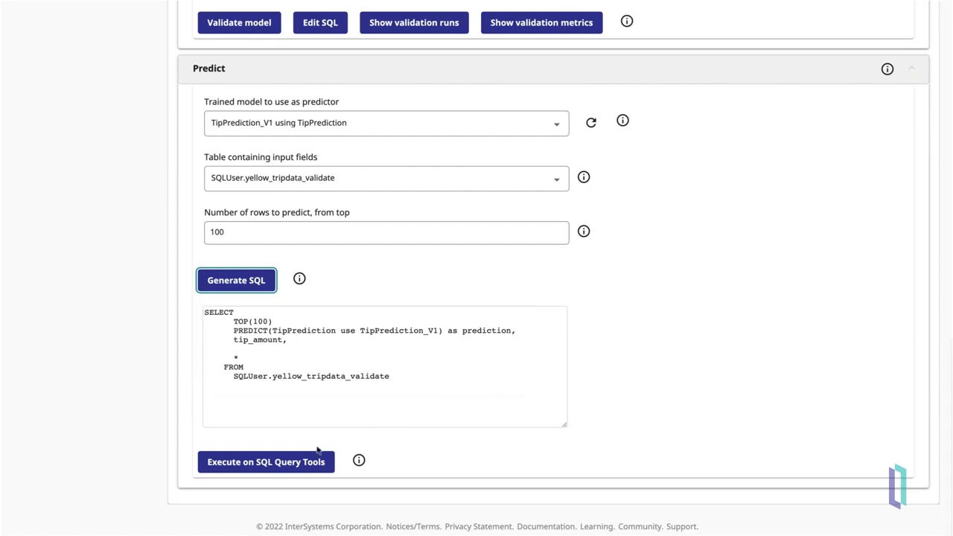
{"action": "left_click", "coordinate": [298, 462]}
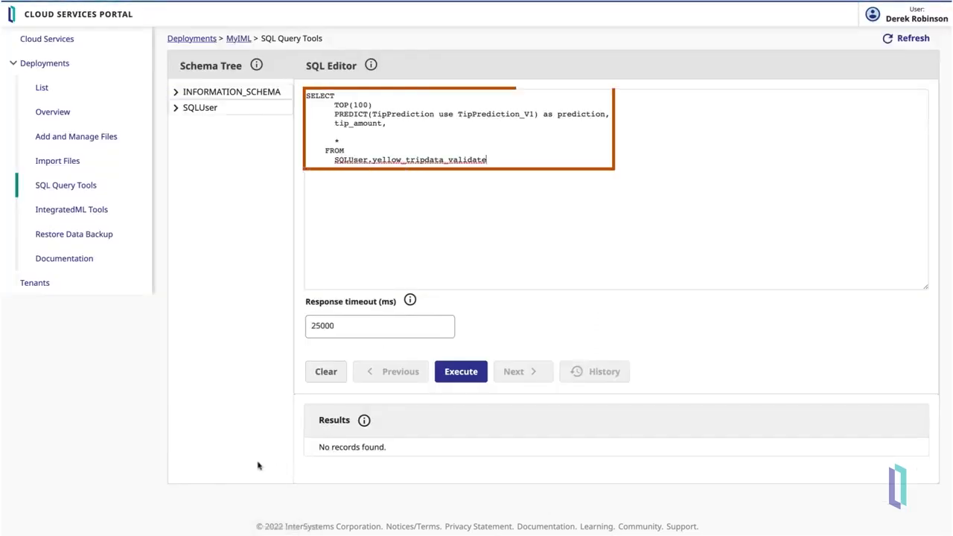
{"action": "left_click", "coordinate": [462, 372]}
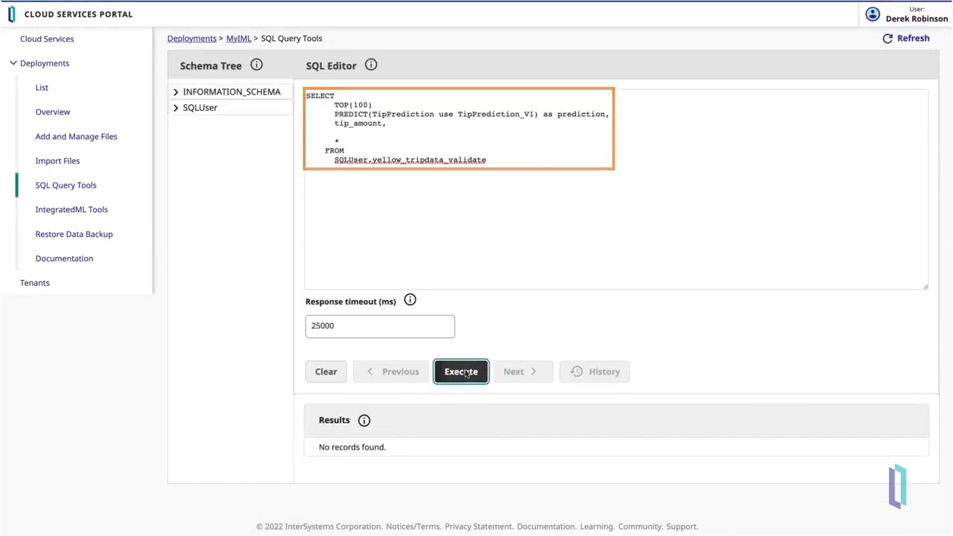
- Examine the query results up to page 6, comparing the prediction column with the actual tip_amount values
{"action": "scroll", "coordinate": [772, 355], "scroll_direction": "down", "scroll_amount": 3}
{"action": "scroll", "coordinate": [805, 359], "scroll_direction": "right", "scroll_amount": 3}
{"action": "scroll", "coordinate": [805, 358], "scroll_direction": "right", "scroll_amount": 3}
{"action": "scroll", "coordinate": [805, 358], "scroll_direction": "left", "scroll_amount": 10}
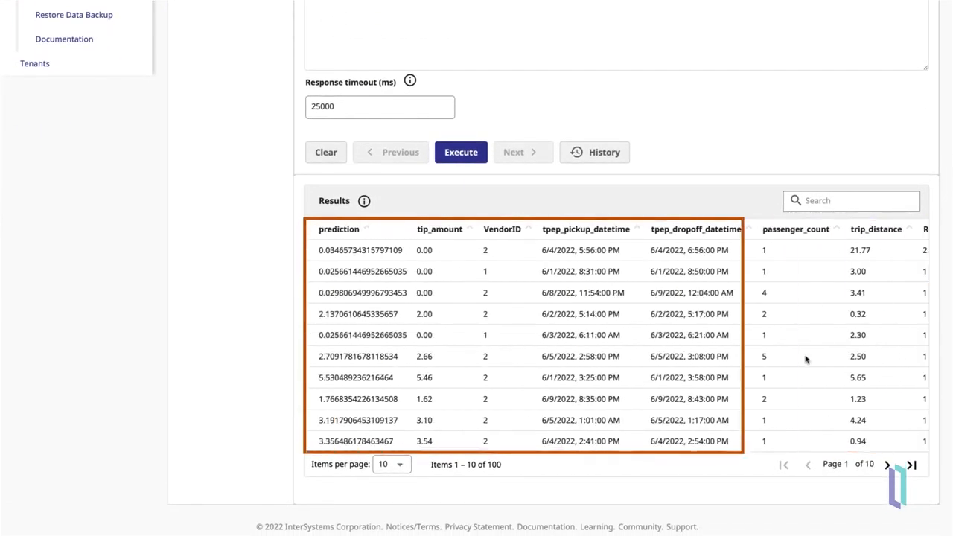
{"action": "left_click", "coordinate": [886, 464]}
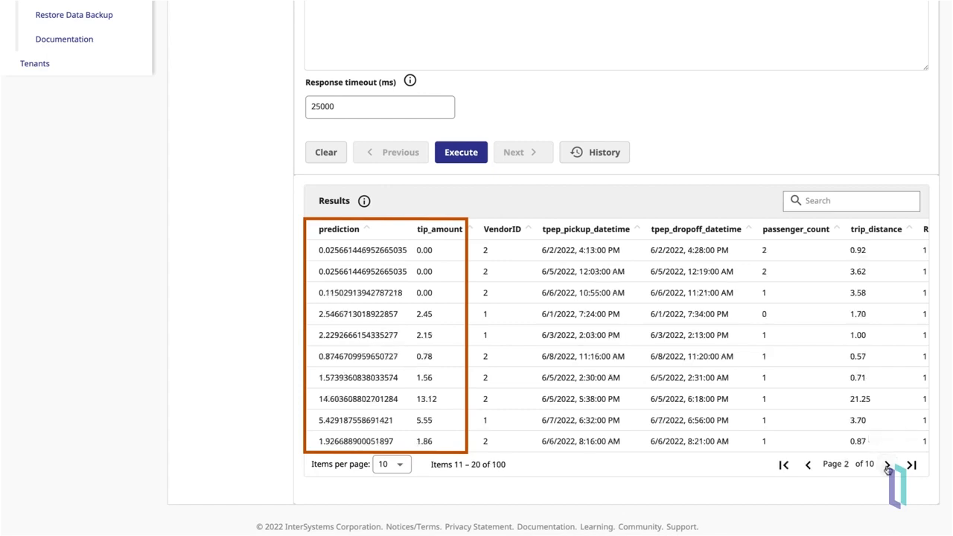
{"action": "left_click", "coordinate": [886, 465]}
{"action": "left_click", "coordinate": [887, 464]}
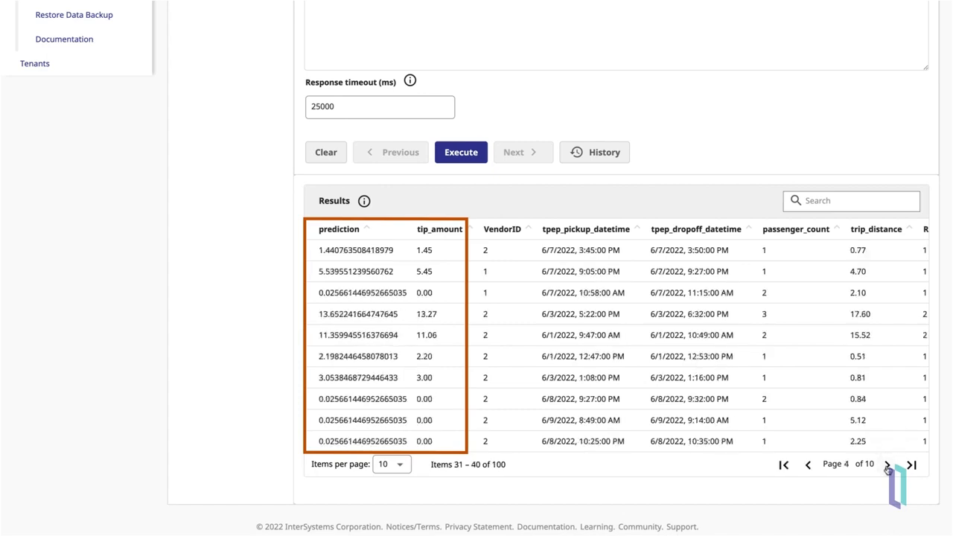
{"action": "left_click", "coordinate": [887, 464]}
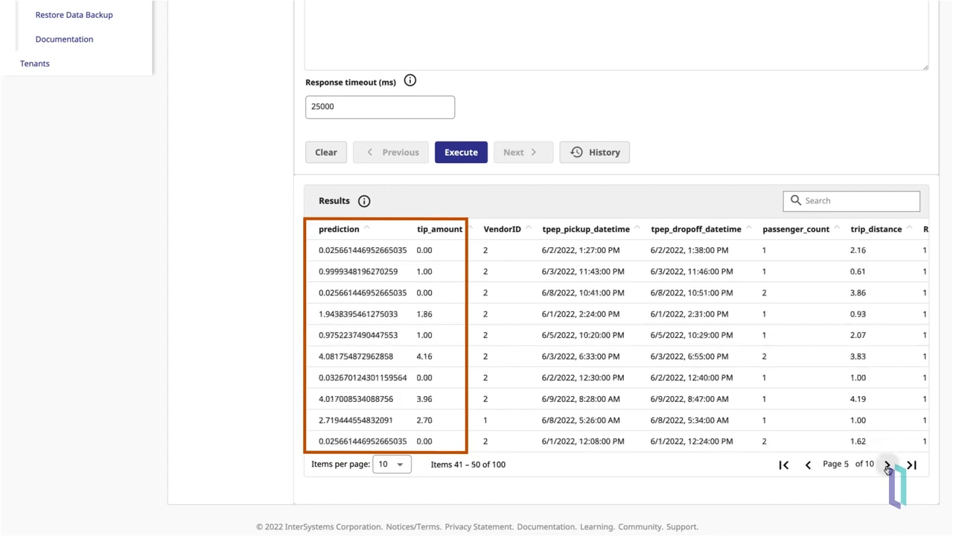
{"action": "left_click", "coordinate": [886, 464]}
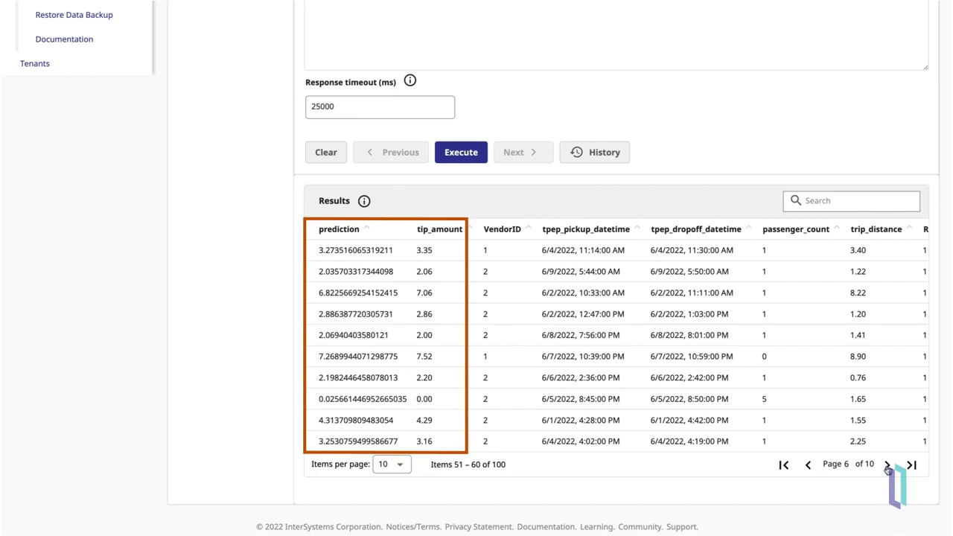